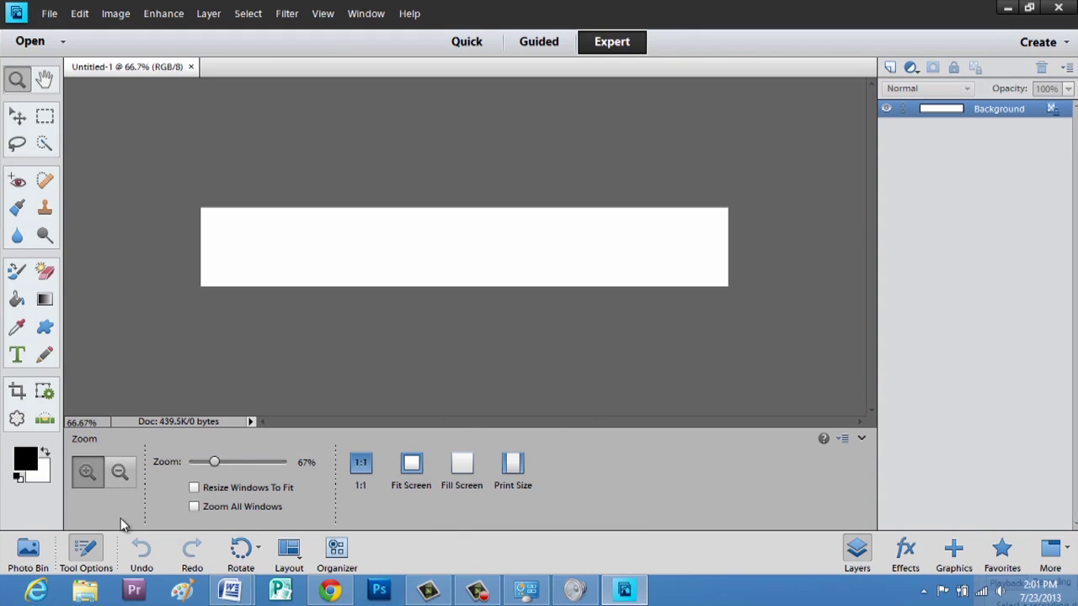
# Drag the '05 - How to Make a Website Header in Photoshop Elements' JPEG from the Desktop folder into Elements
pyautogui.click(89, 591)
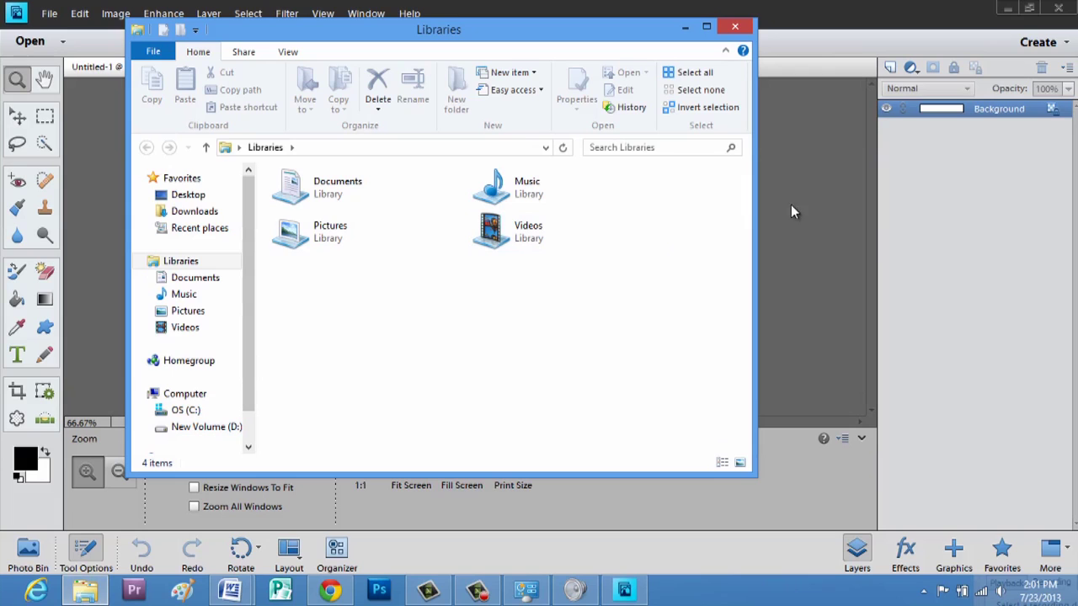
pyautogui.click(179, 395)
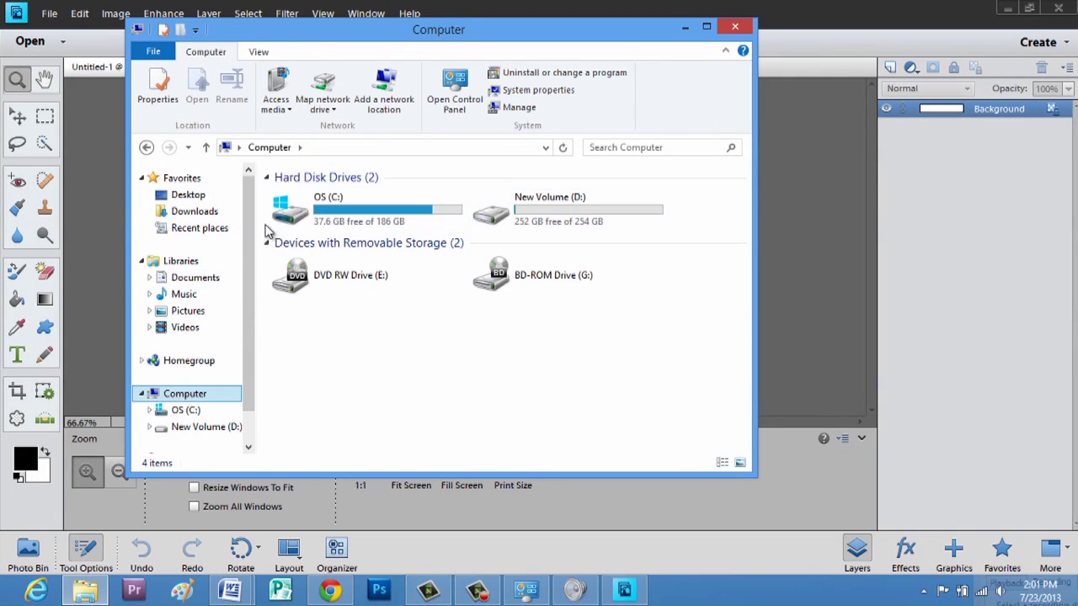
pyautogui.click(178, 195)
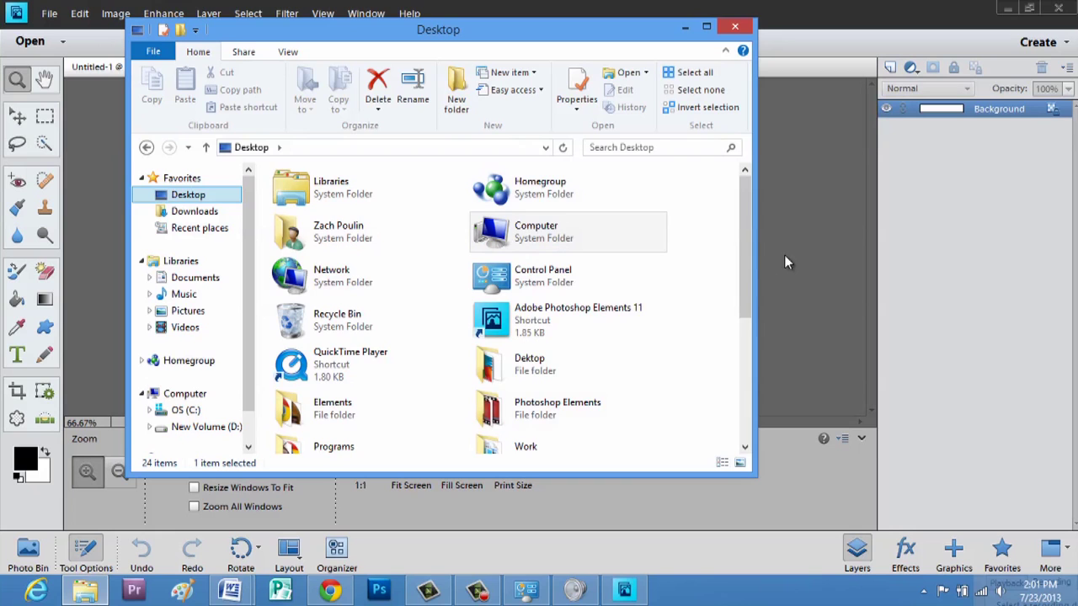
pyautogui.scroll(-5, 734, 354)
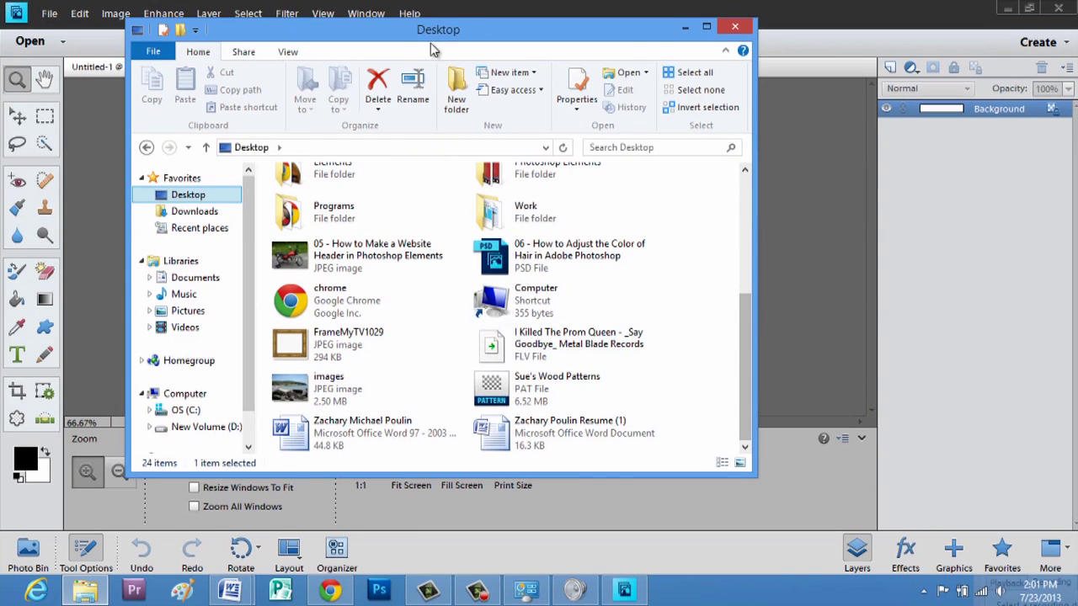
pyautogui.moveTo(411, 31); pyautogui.dragTo(931, 116)
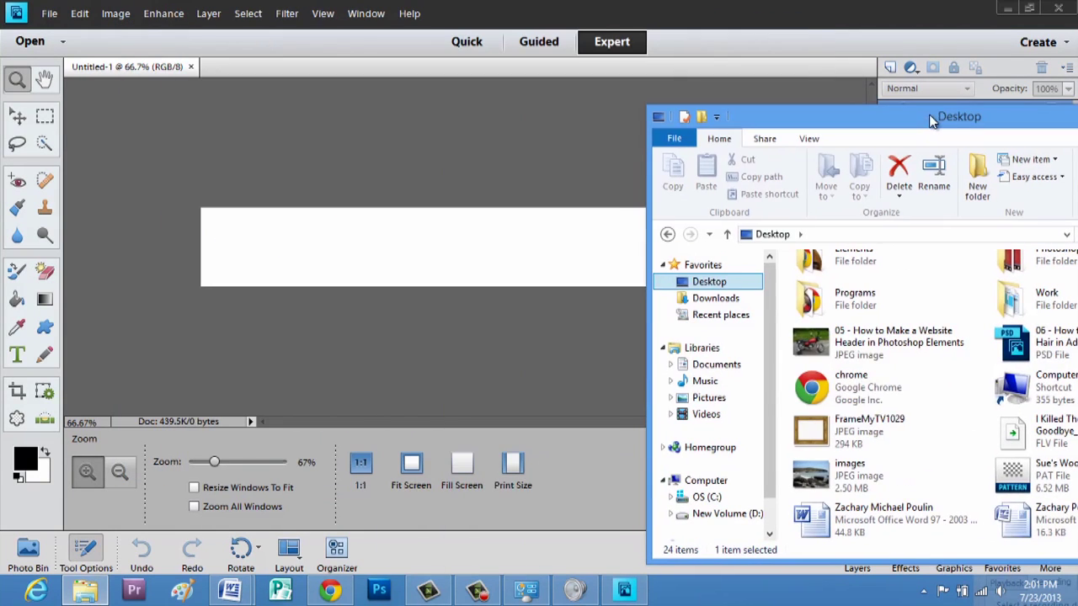
pyautogui.moveTo(875, 341); pyautogui.dragTo(267, 236)
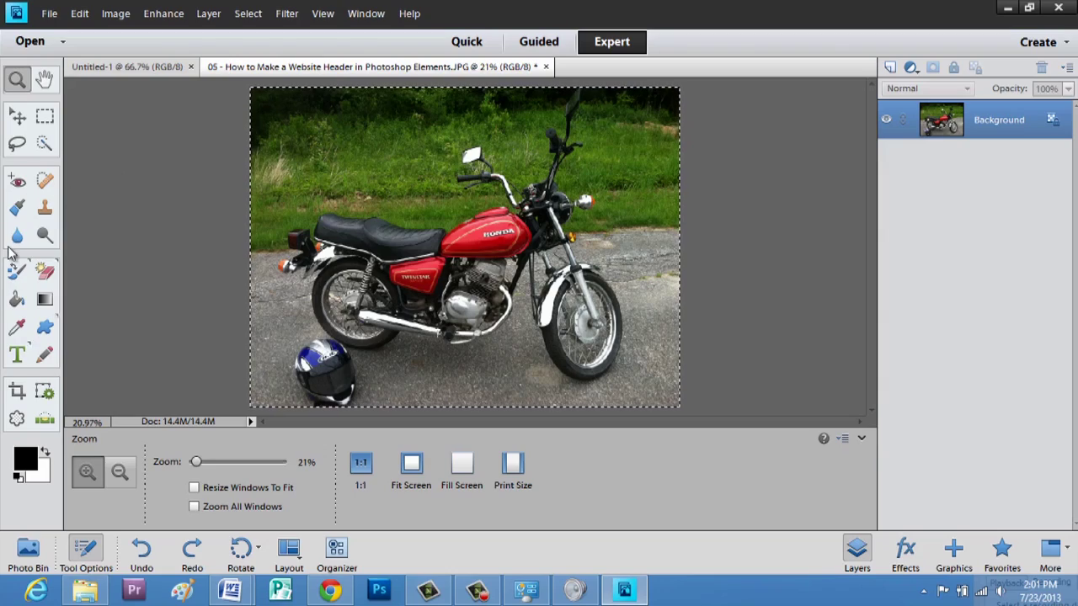
# Crop the motorcycle photo to a wide horizontal strip framing the handlebars and red Honda tank
pyautogui.click(17, 390)
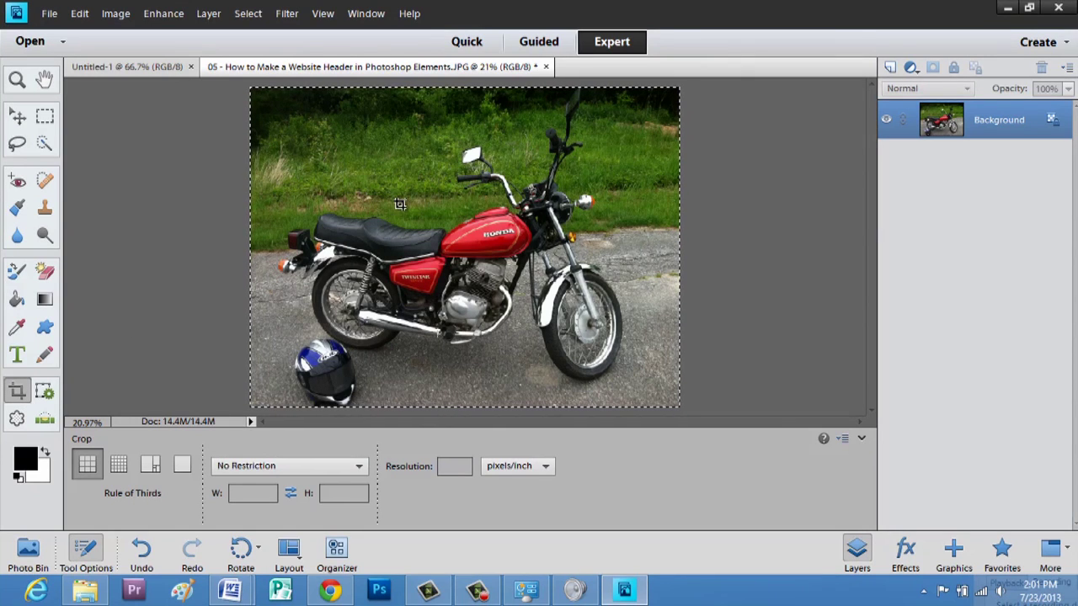
pyautogui.moveTo(347, 144); pyautogui.dragTo(520, 215)
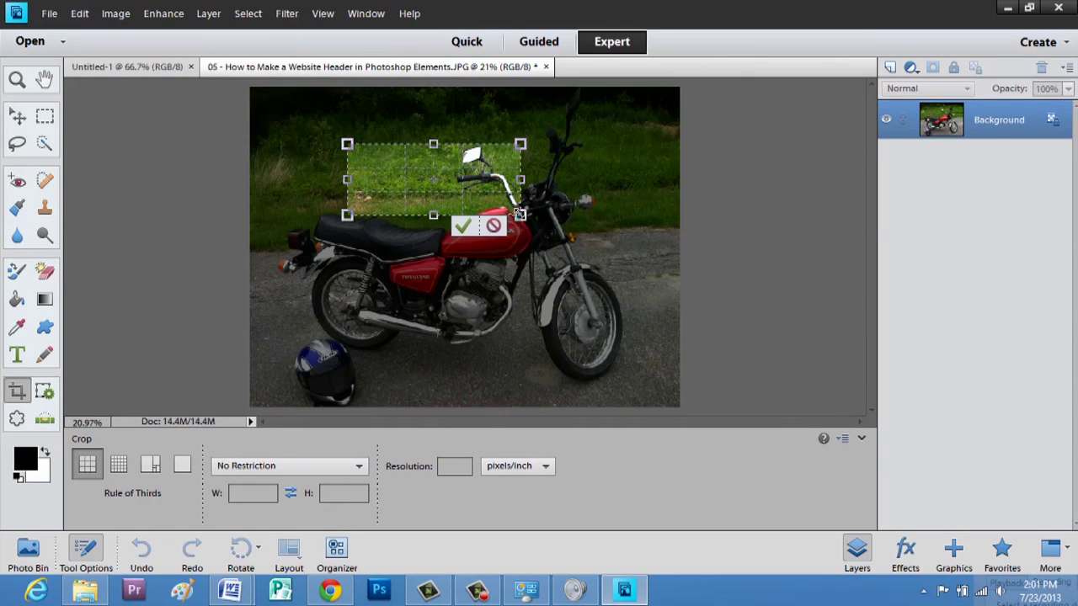
pyautogui.moveTo(435, 176); pyautogui.dragTo(533, 204)
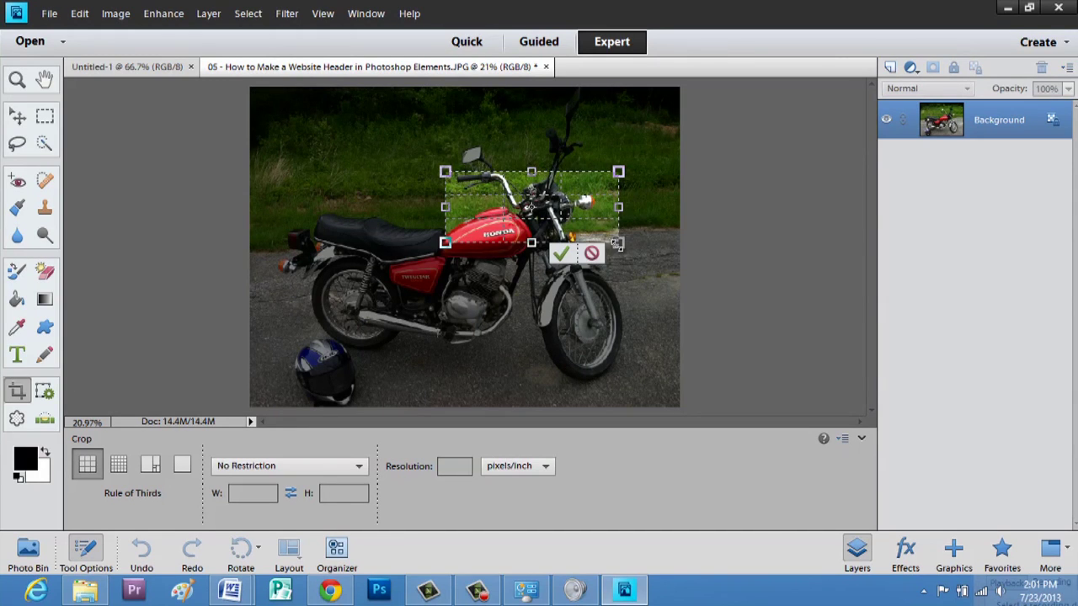
pyautogui.moveTo(617, 243); pyautogui.dragTo(669, 242)
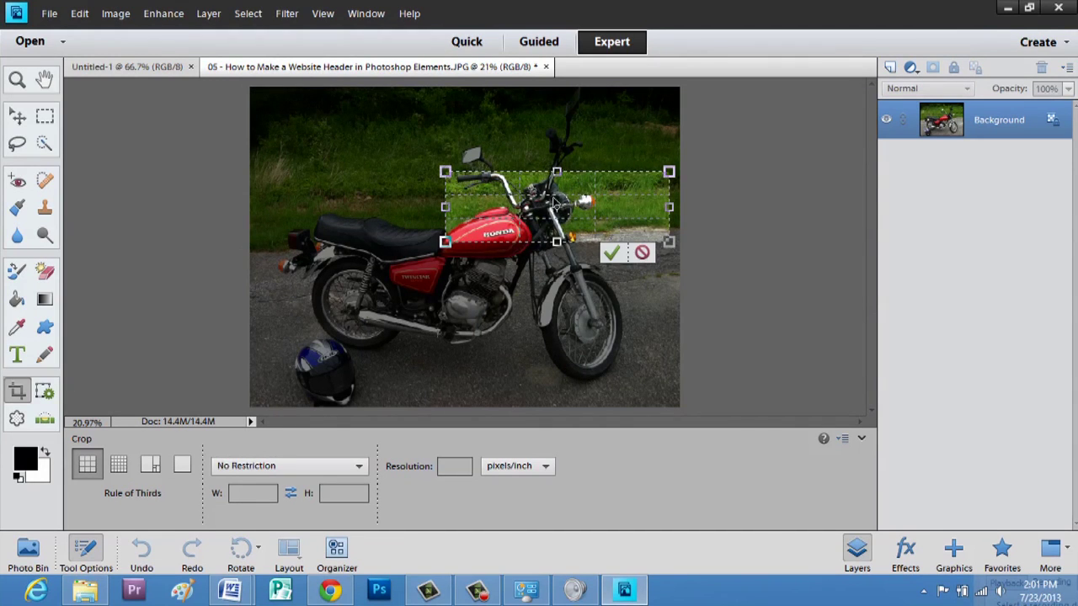
pyautogui.moveTo(556, 204); pyautogui.dragTo(538, 204)
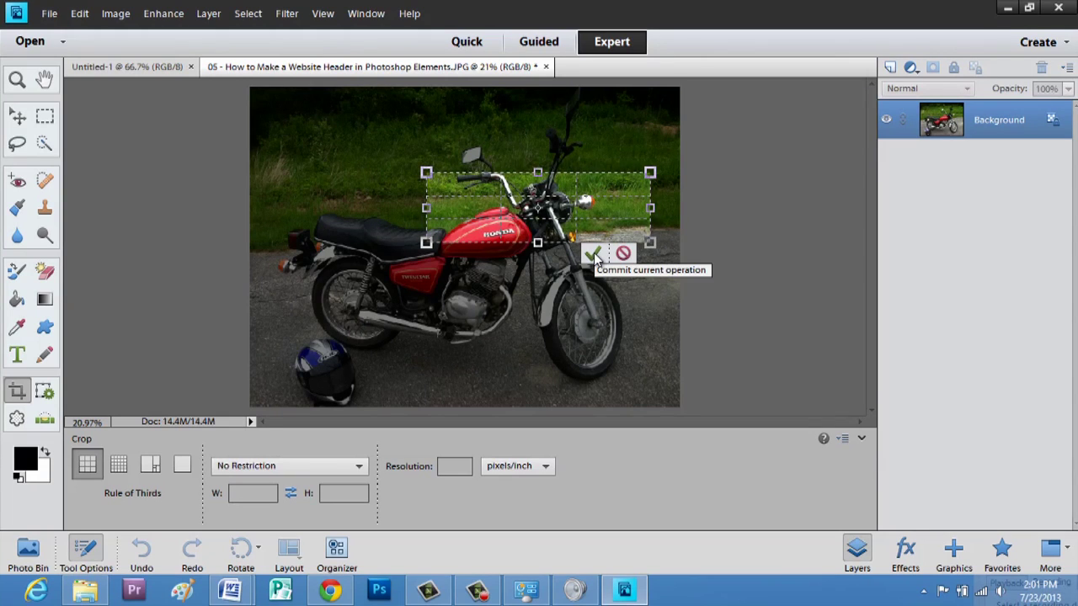
pyautogui.click(594, 254)
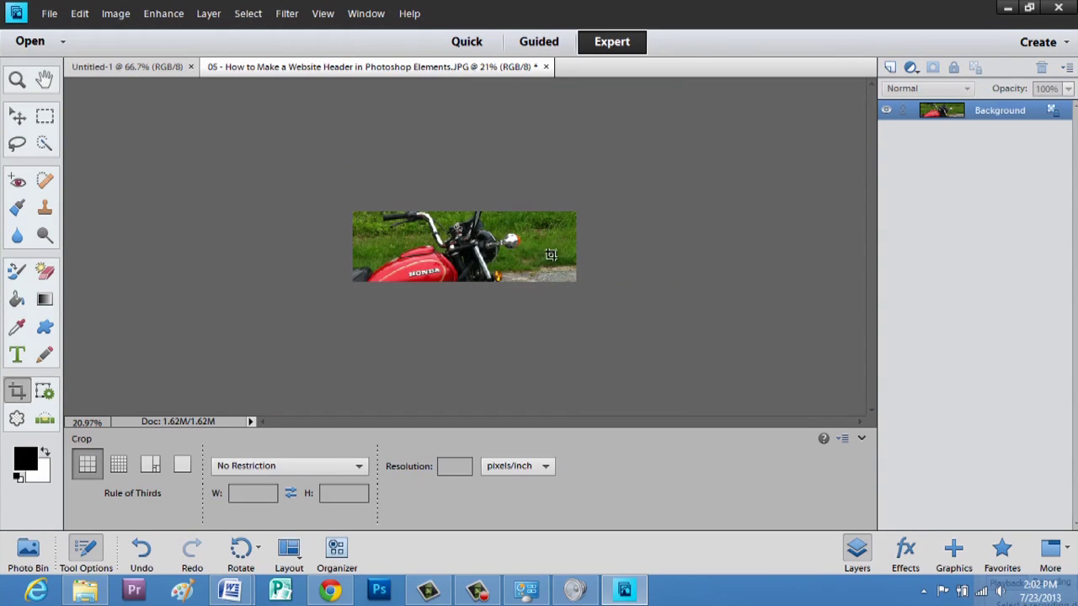
# Move the cropped motorcycle image into the blank Untitled-1 banner as a new layer
pyautogui.hotkey('ctrl', 'a')
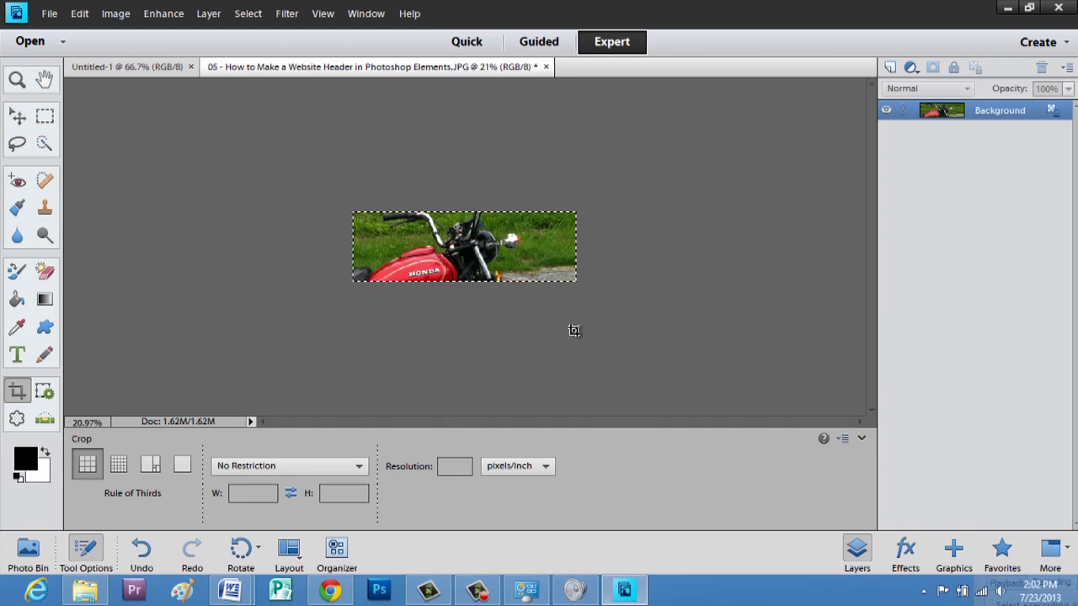
pyautogui.press('Delete')
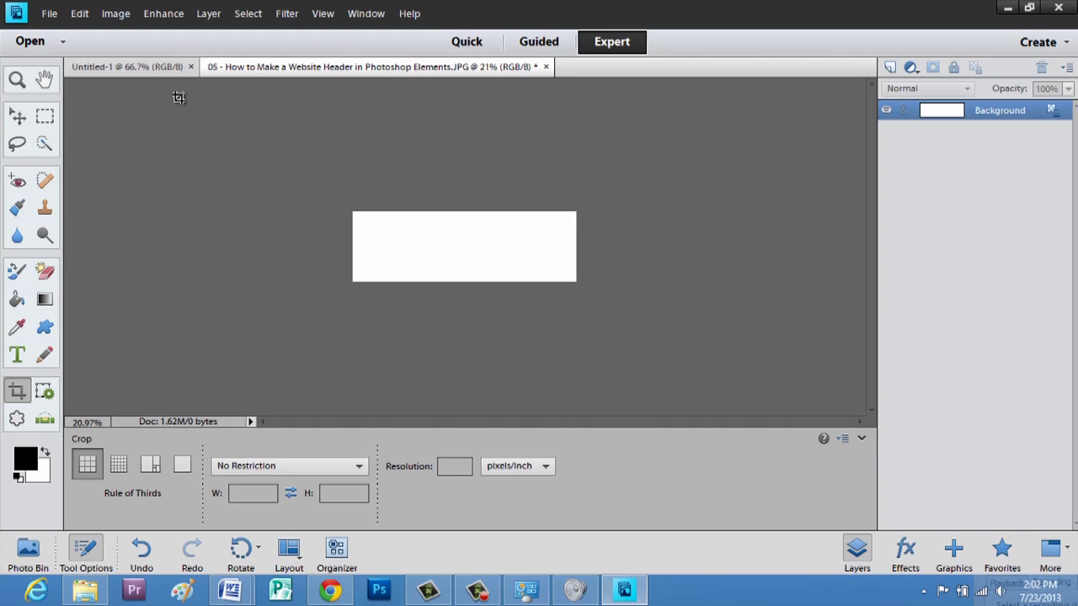
pyautogui.click(139, 73)
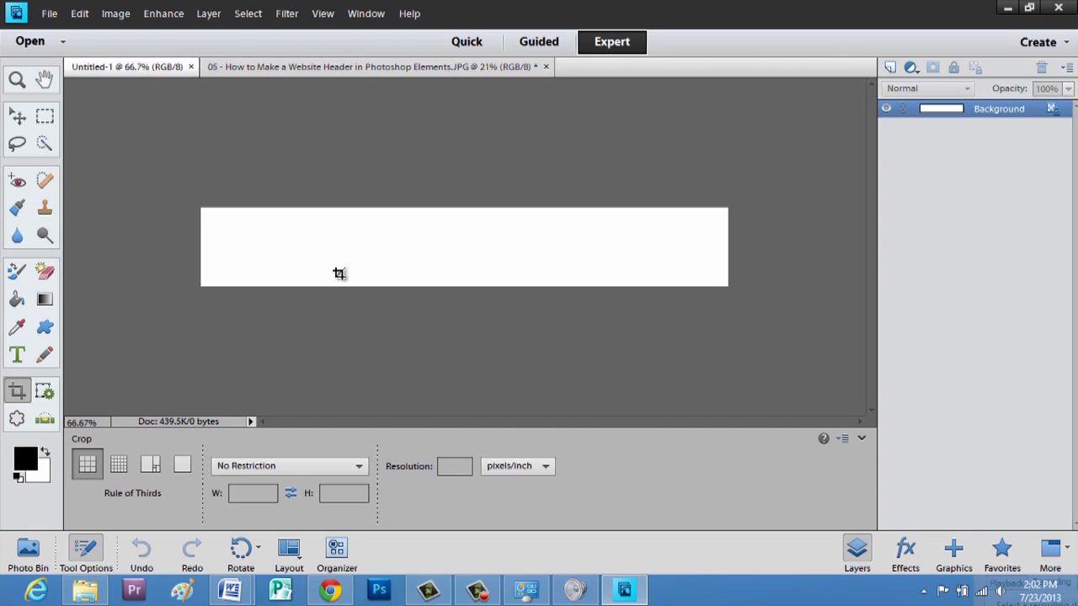
pyautogui.hotkey('ctrl', 'v')
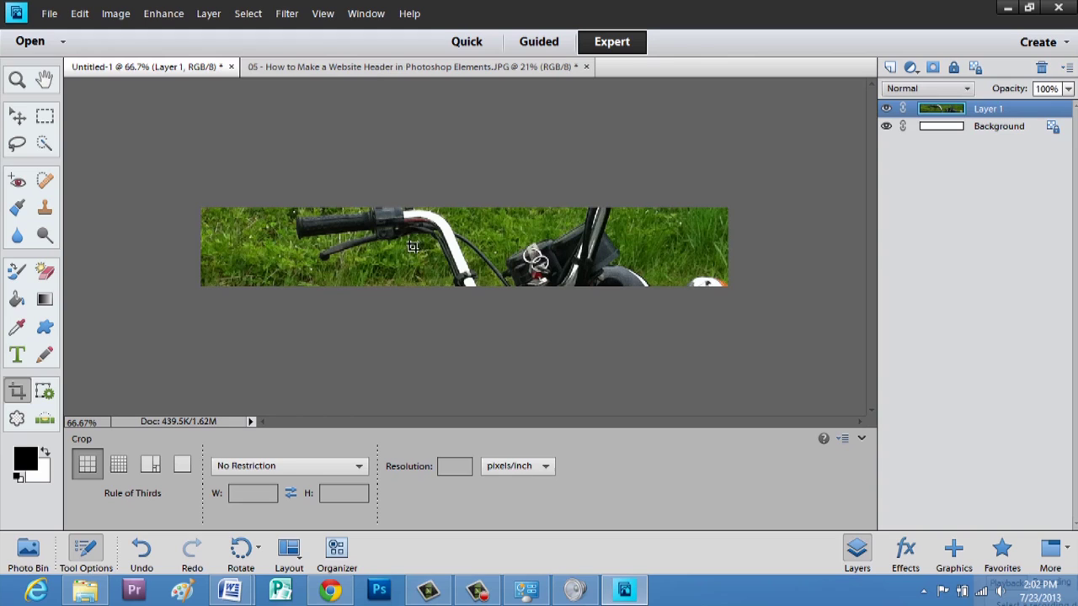
# Scale Layer 1 to about 56.75% by 37.86% and position it over the white banner
pyautogui.click(17, 119)
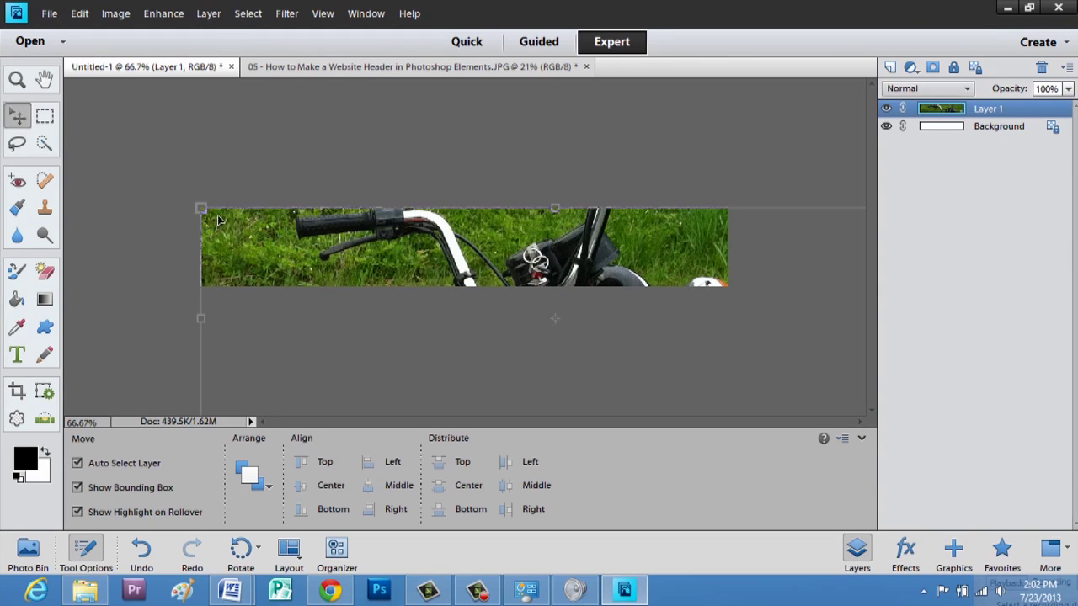
pyautogui.hotkey('ctrl', 't')
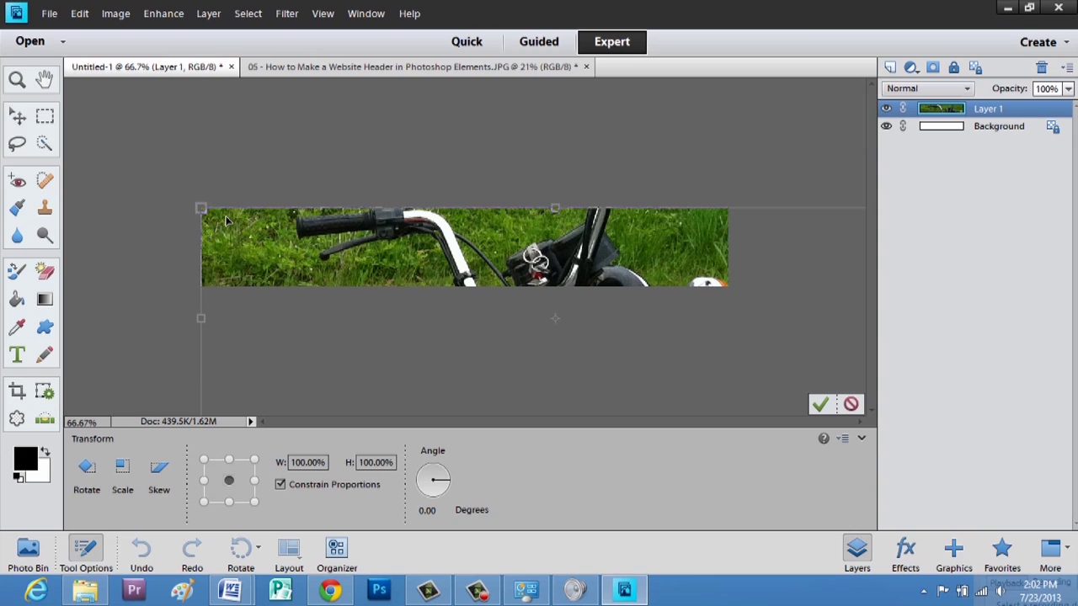
pyautogui.moveTo(201, 207); pyautogui.dragTo(506, 343)
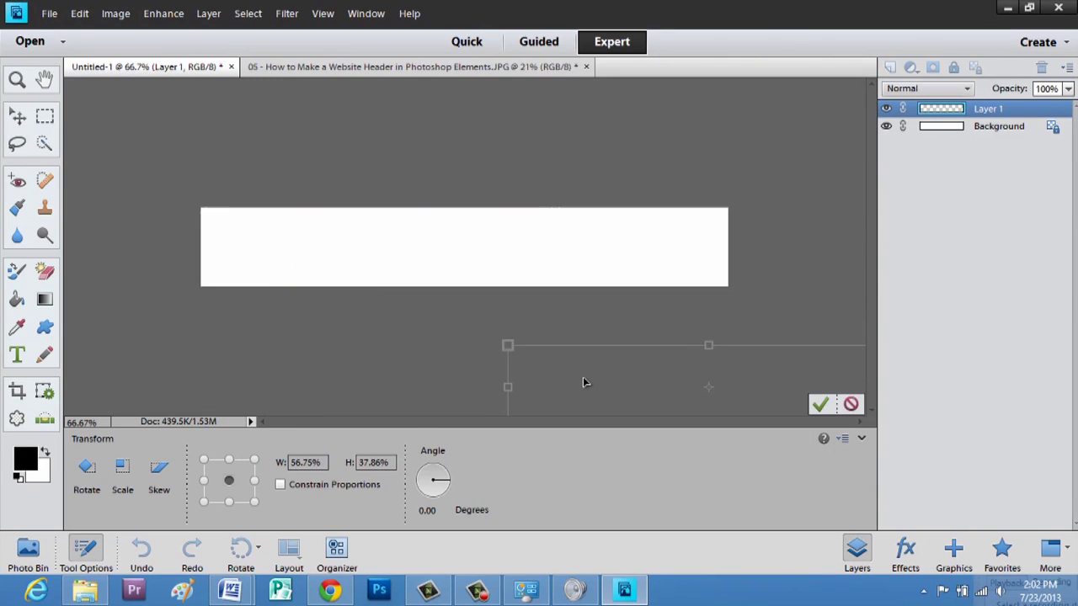
pyautogui.moveTo(586, 381); pyautogui.dragTo(227, 239)
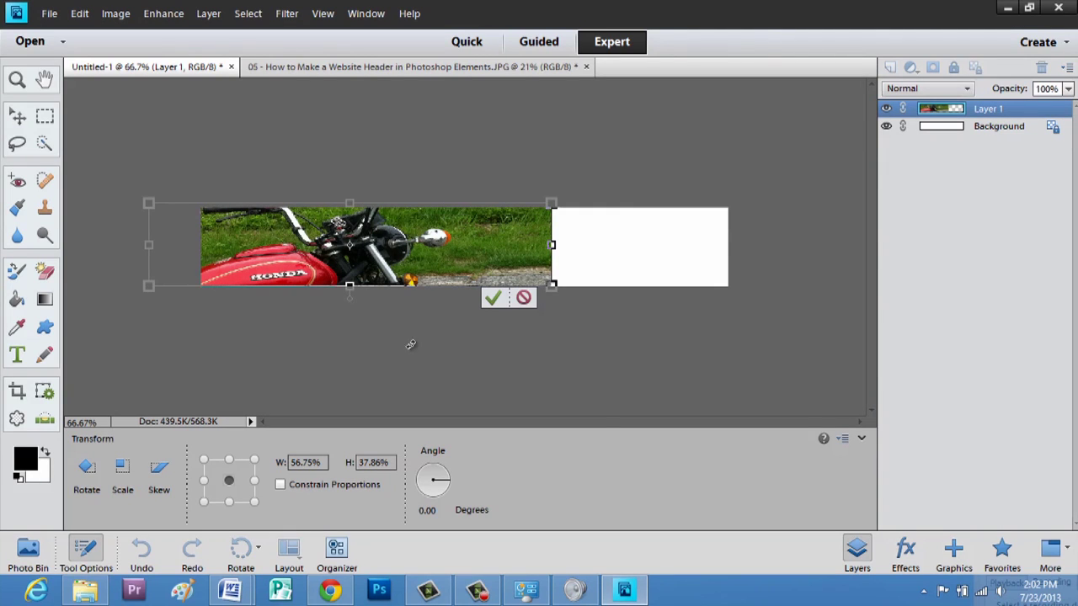
pyautogui.click(492, 301)
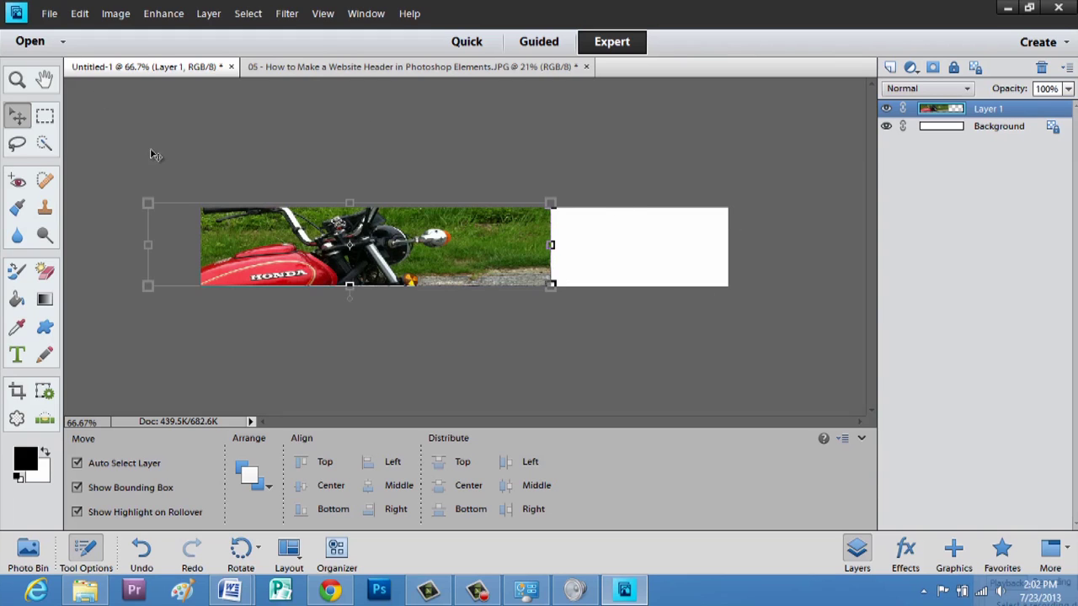
# Clone Stamp grass into the white area's left edge, undoing one bad stroke
pyautogui.click(45, 208)
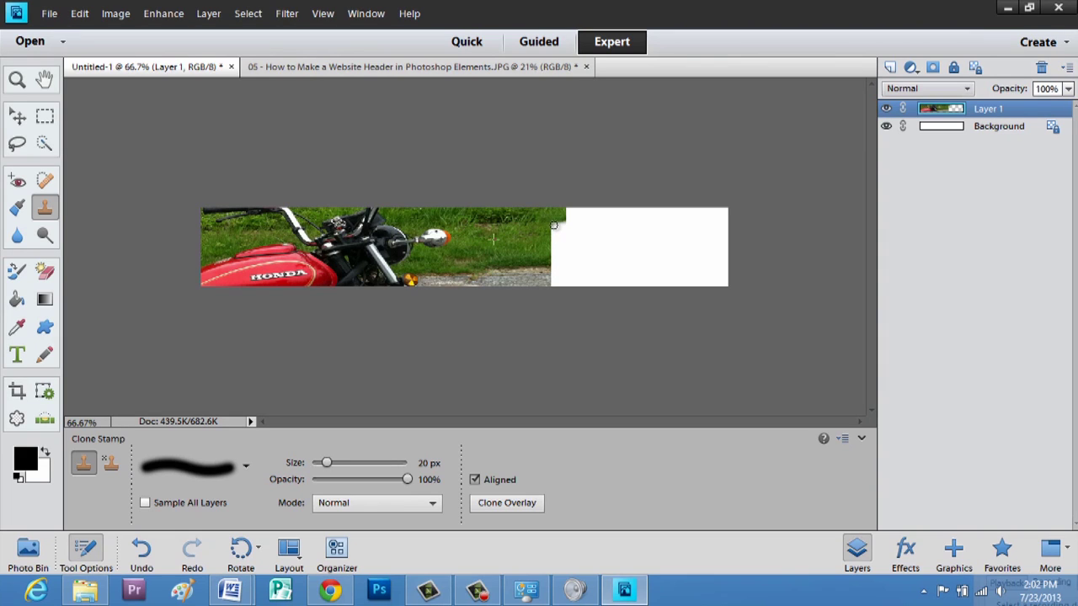
pyautogui.moveTo(553, 225)
pyautogui.mouseDown()
pyautogui.moveTo(581, 222)
pyautogui.moveTo(557, 214)
pyautogui.moveTo(586, 217)
pyautogui.moveTo(561, 208)
pyautogui.moveTo(593, 212)
pyautogui.moveTo(540, 221)
pyautogui.moveTo(564, 231)
pyautogui.moveTo(562, 227)
pyautogui.mouseUp()
pyautogui.moveTo(551, 262)
pyautogui.mouseDown()
pyautogui.moveTo(586, 261)
pyautogui.moveTo(537, 254)
pyautogui.moveTo(582, 248)
pyautogui.moveTo(540, 242)
pyautogui.moveTo(577, 239)
pyautogui.moveTo(539, 239)
pyautogui.moveTo(576, 257)
pyautogui.moveTo(580, 242)
pyautogui.moveTo(607, 247)
pyautogui.moveTo(579, 233)
pyautogui.moveTo(612, 234)
pyautogui.mouseUp()
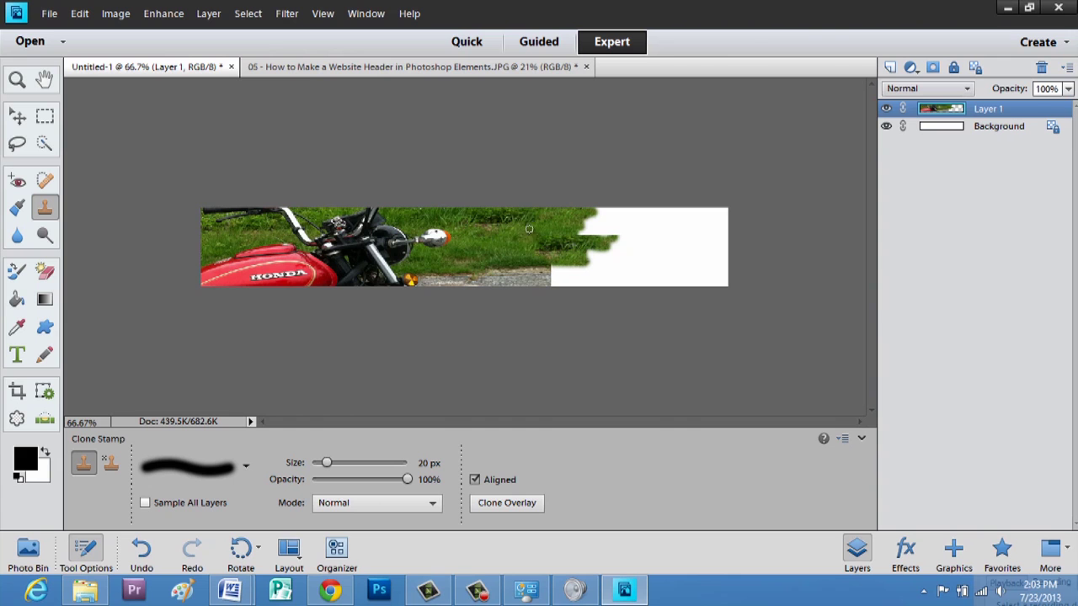
pyautogui.hotkey('ctrl', 'z')
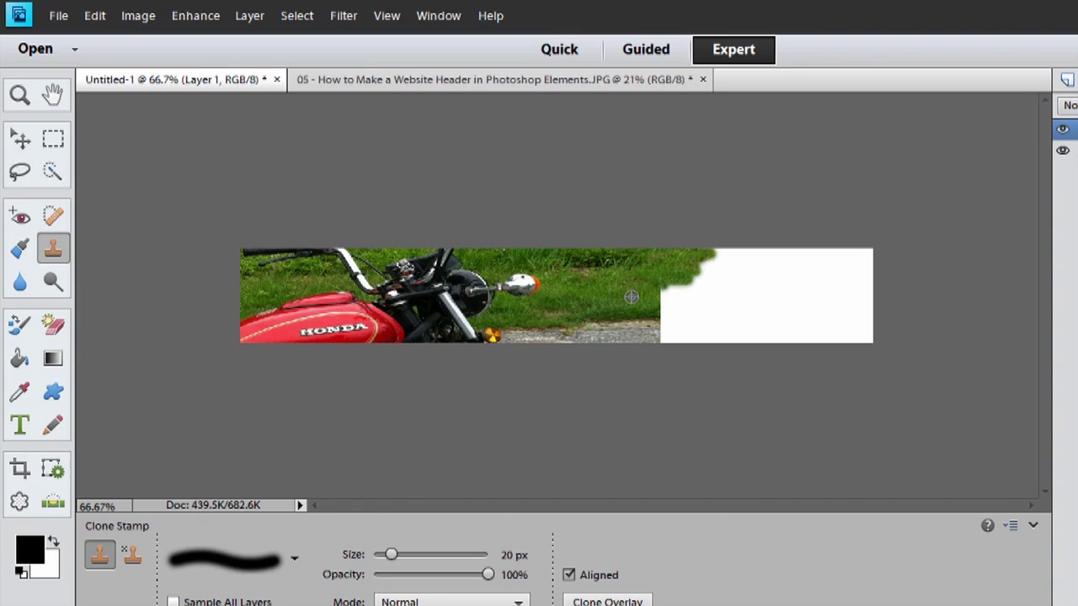
pyautogui.moveTo(654, 306)
pyautogui.mouseDown()
pyautogui.moveTo(699, 313)
pyautogui.moveTo(657, 296)
pyautogui.moveTo(662, 311)
pyautogui.moveTo(661, 296)
pyautogui.moveTo(676, 288)
pyautogui.moveTo(691, 299)
pyautogui.moveTo(683, 276)
pyautogui.moveTo(698, 287)
pyautogui.moveTo(688, 281)
pyautogui.moveTo(682, 309)
pyautogui.moveTo(673, 288)
pyautogui.moveTo(705, 270)
pyautogui.mouseUp()
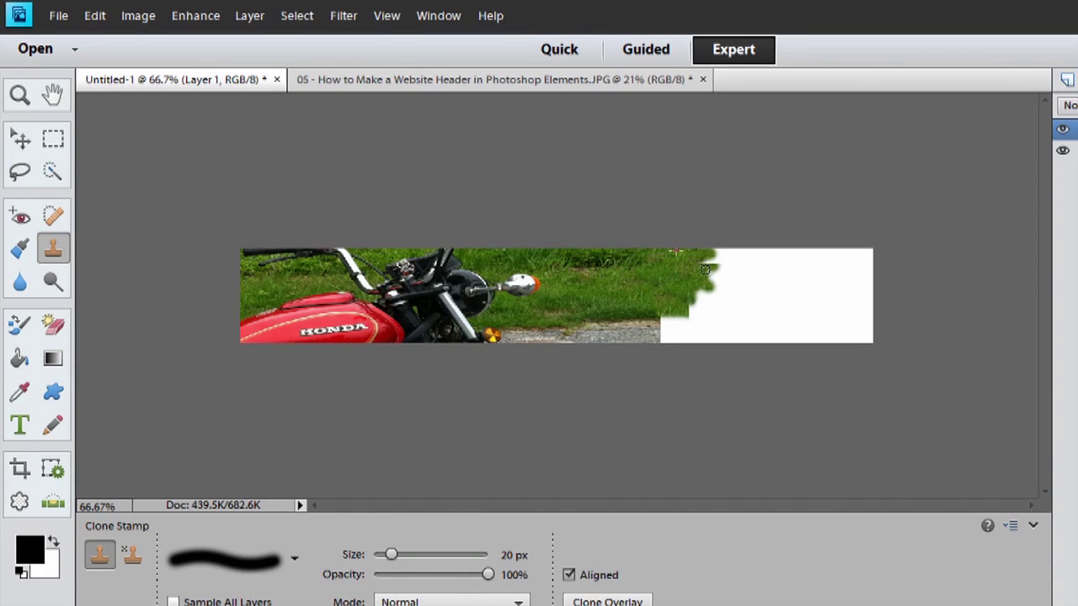
# Sample the road edge and clone grey pavement into the white notch along the banner's bottom
pyautogui.keyDown('alt'); pyautogui.click(636, 334); pyautogui.keyUp('alt')
pyautogui.moveTo(662, 322)
pyautogui.mouseDown()
pyautogui.moveTo(676, 332)
pyautogui.moveTo(630, 335)
pyautogui.mouseUp()
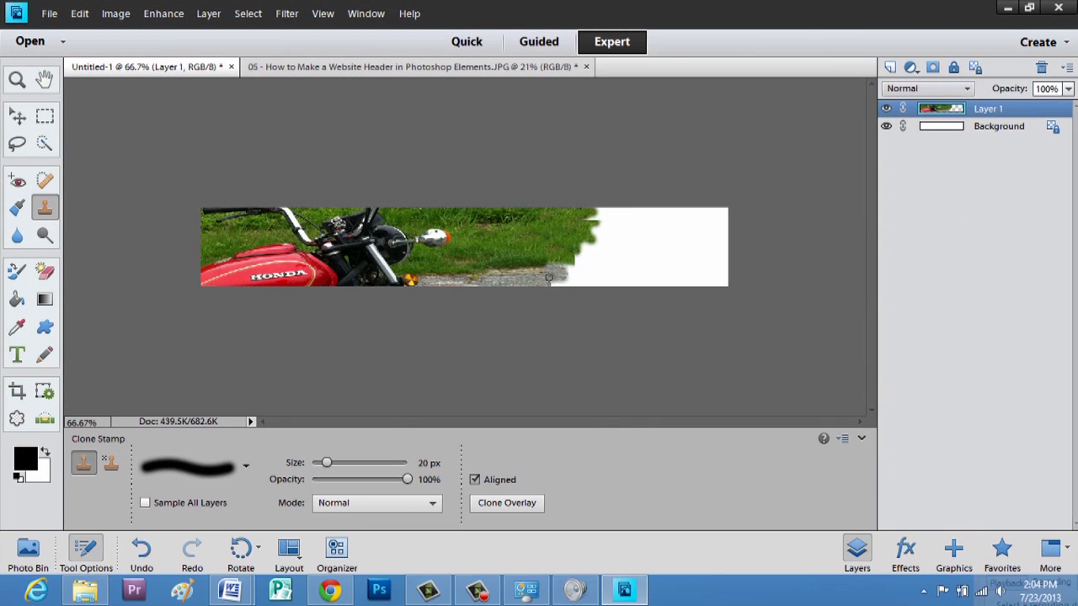
pyautogui.moveTo(552, 284); pyautogui.dragTo(555, 286)
pyautogui.moveTo(551, 285)
pyautogui.mouseDown()
pyautogui.moveTo(587, 282)
pyautogui.moveTo(567, 283)
pyautogui.moveTo(577, 283)
pyautogui.mouseUp()
# Crop the banner to the motorcycle and cloned grass, trimming off the white right side
pyautogui.click(17, 391)
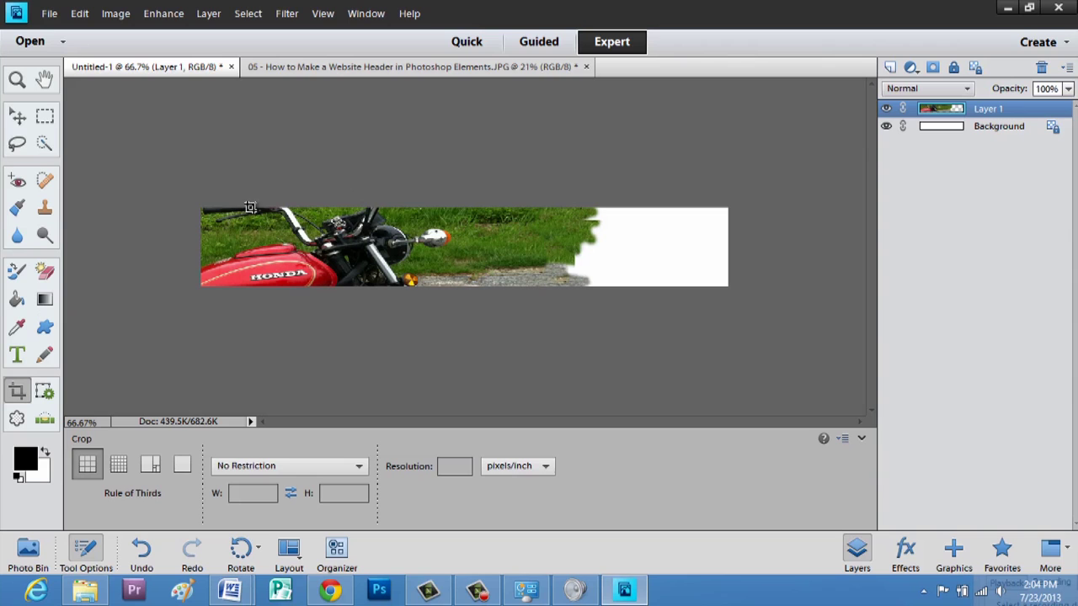
pyautogui.moveTo(204, 210); pyautogui.dragTo(565, 298)
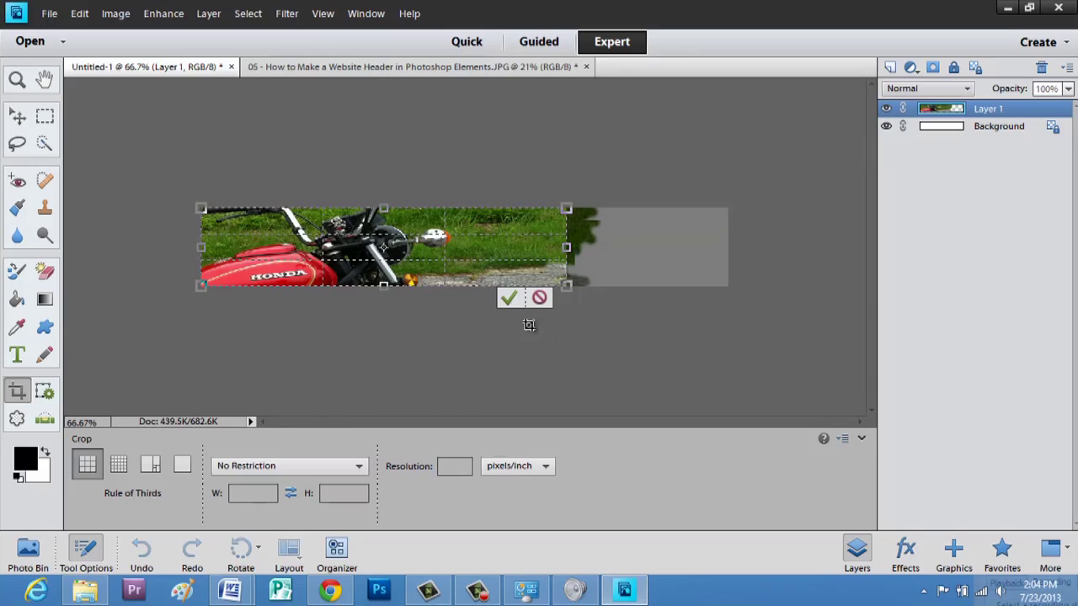
pyautogui.click(508, 299)
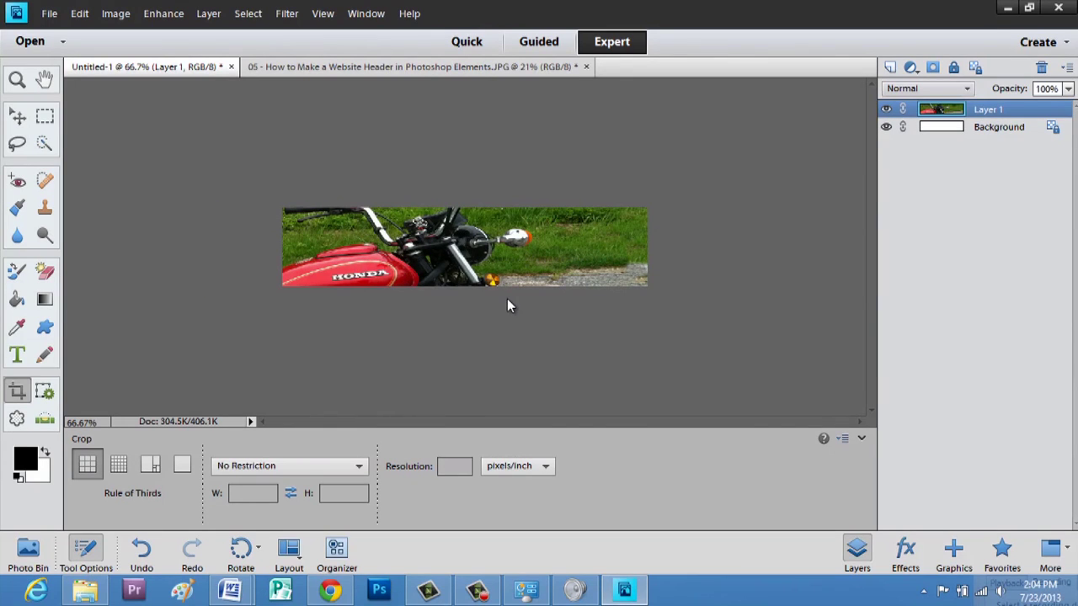
# Add 'MY SITE' text at 48 pt over the grass and nudge it slightly down-right
pyautogui.click(19, 355)
pyautogui.click(510, 256)
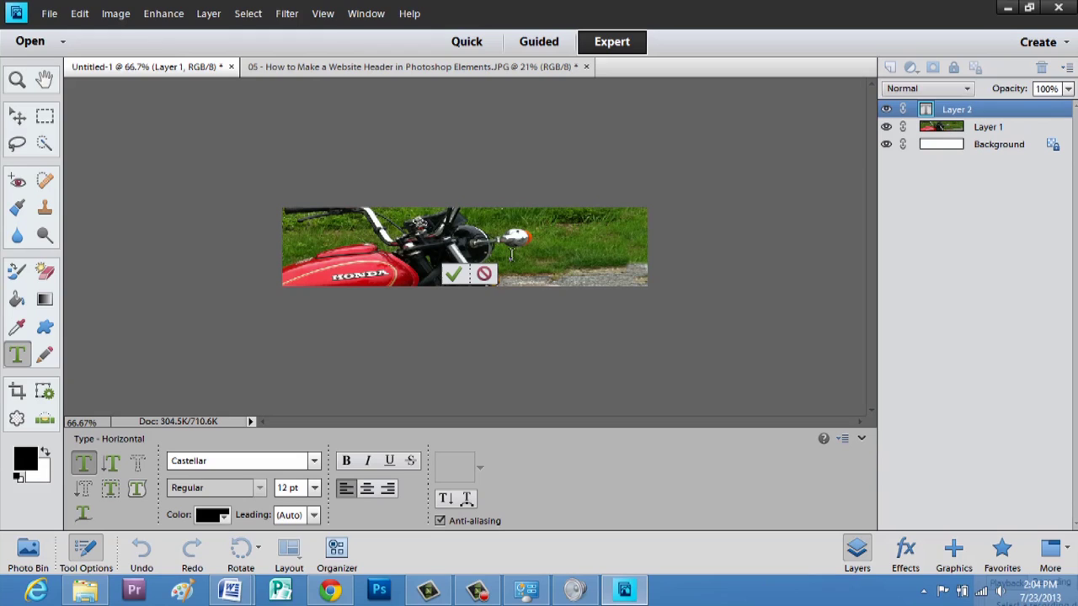
pyautogui.write('T')
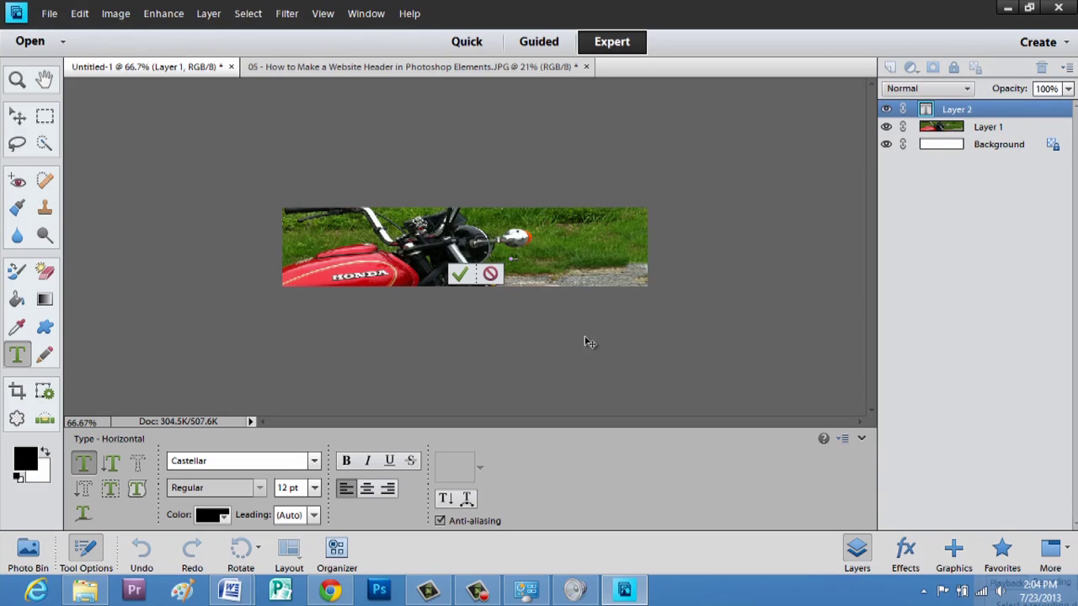
pyautogui.write('he')
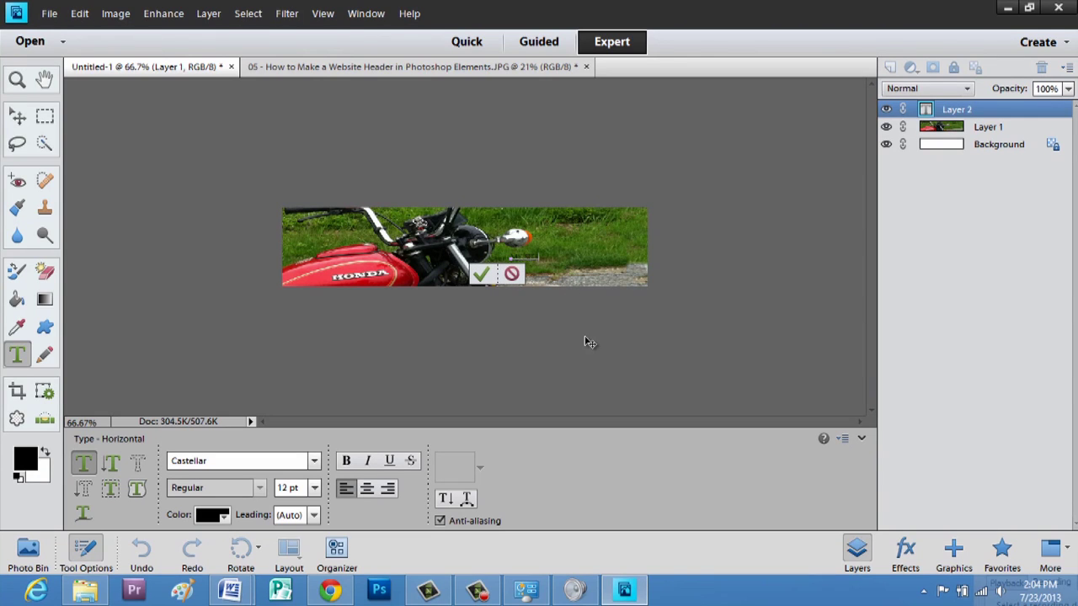
pyautogui.click(314, 492)
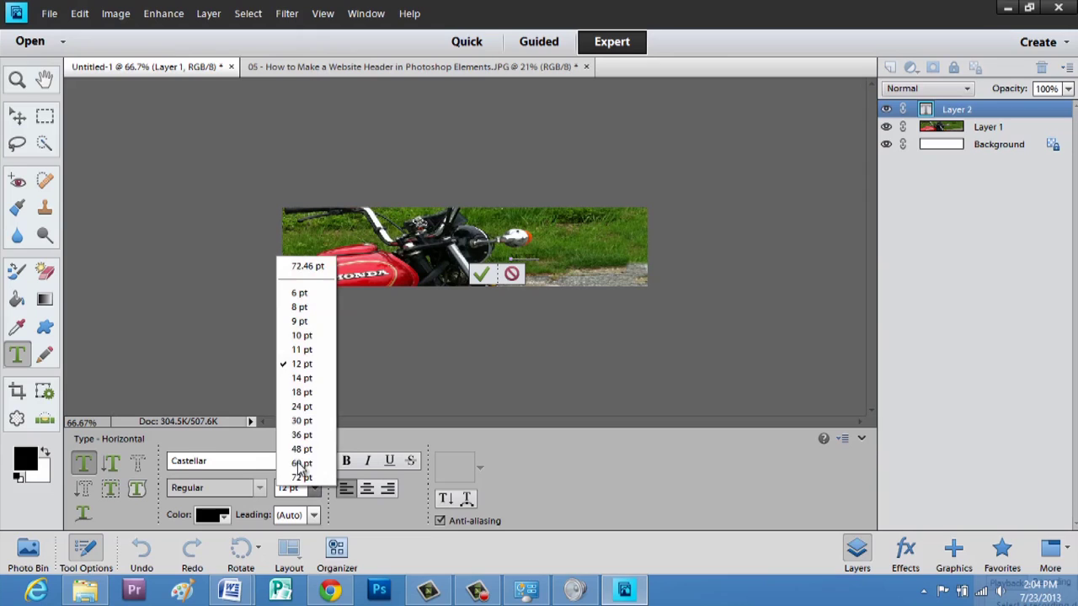
pyautogui.click(297, 461)
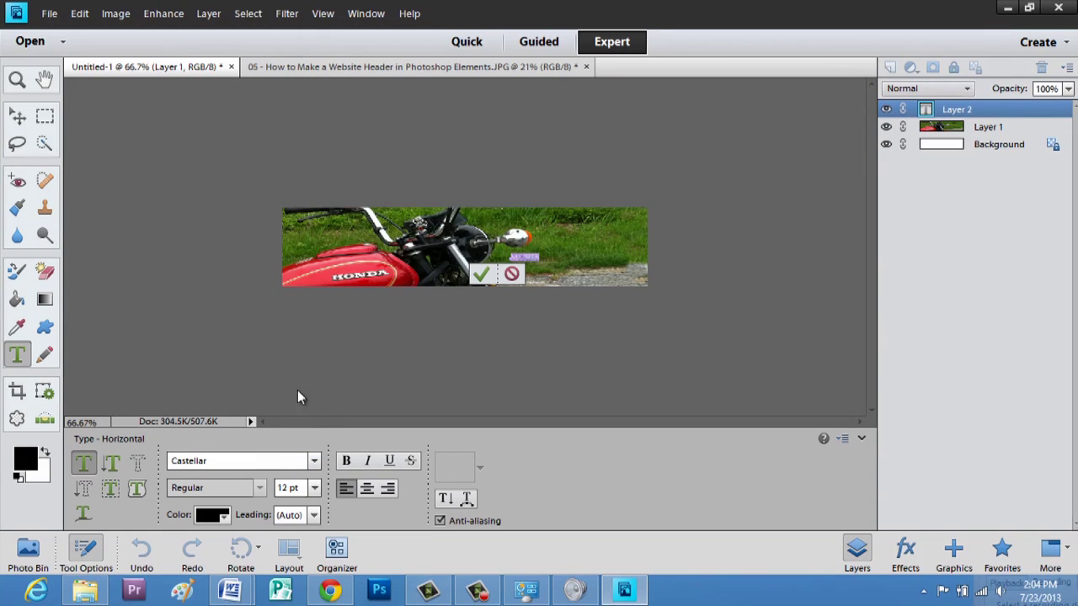
pyautogui.click(312, 490)
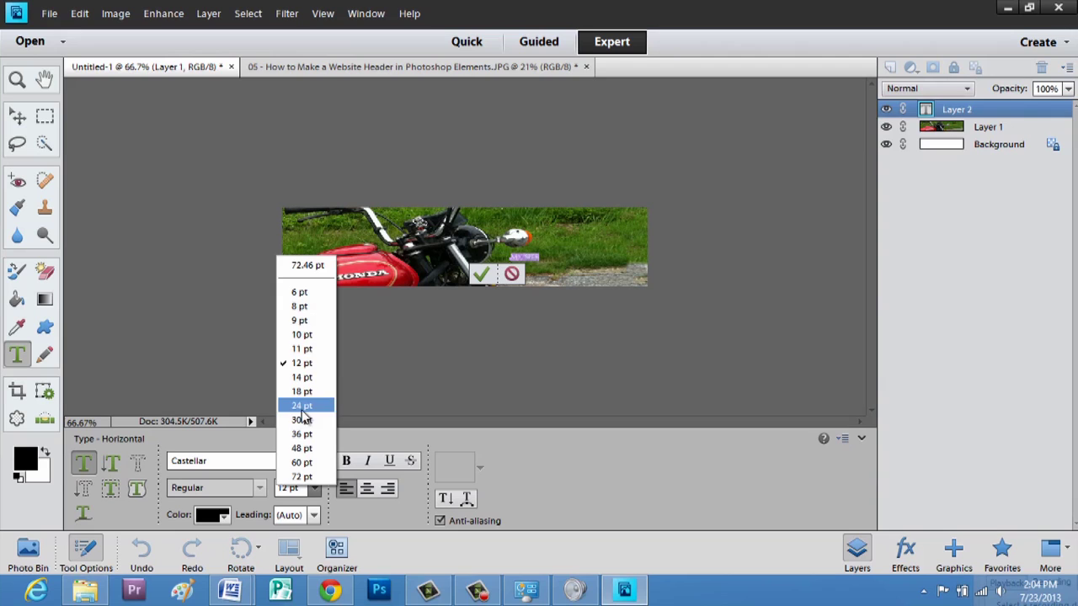
pyautogui.click(301, 448)
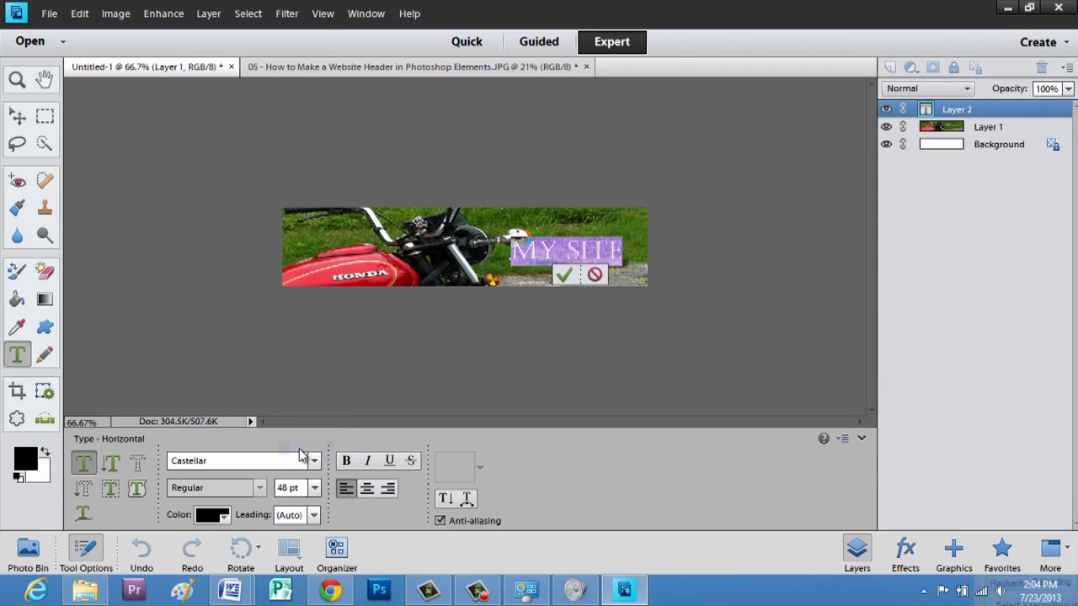
pyautogui.click(568, 276)
pyautogui.press('v')
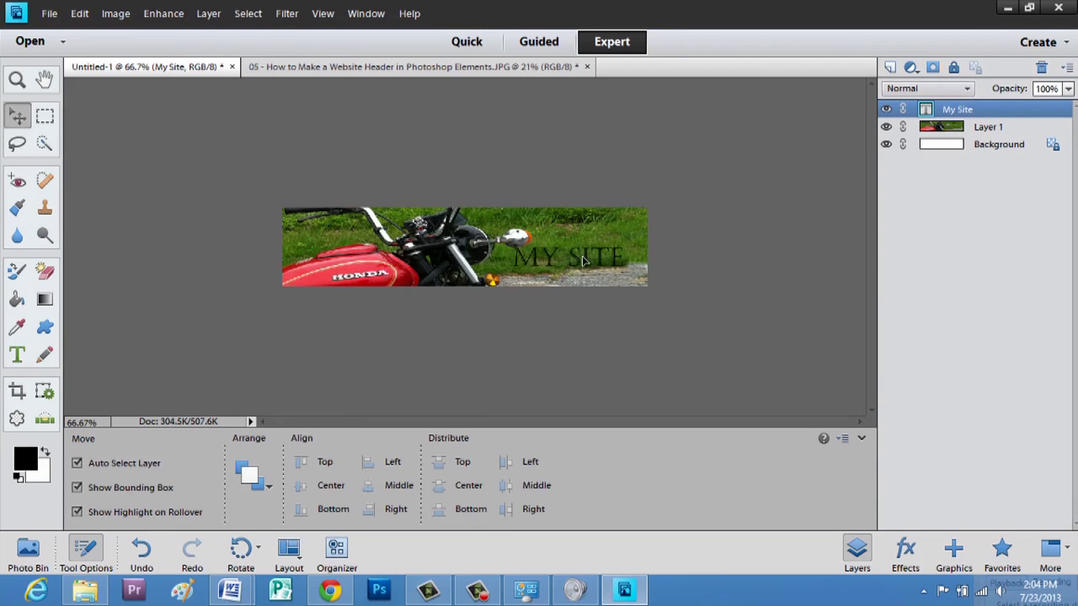
pyautogui.moveTo(582, 261); pyautogui.dragTo(588, 265)
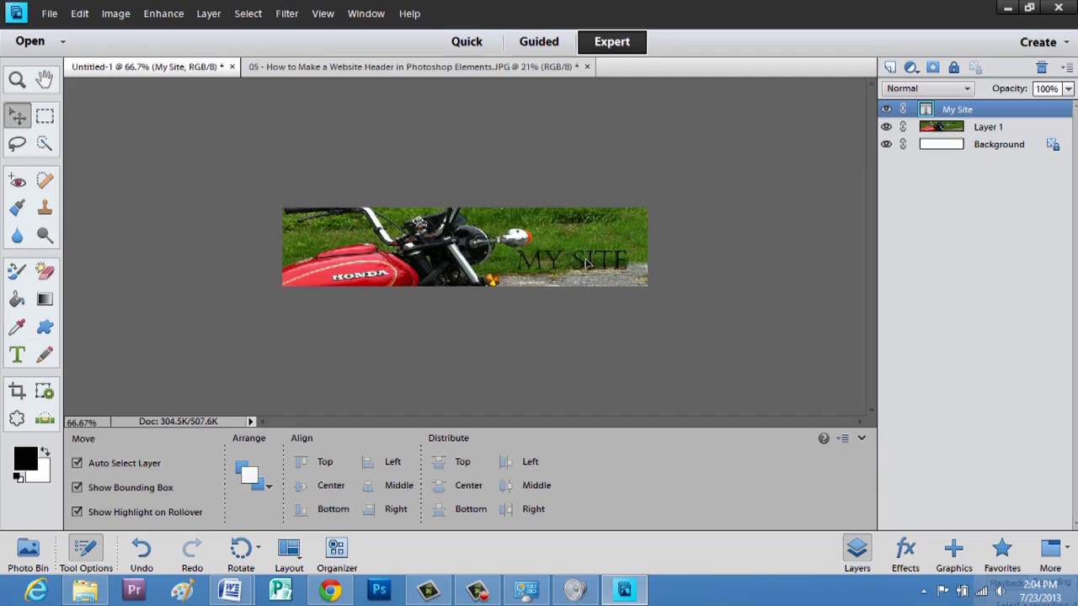